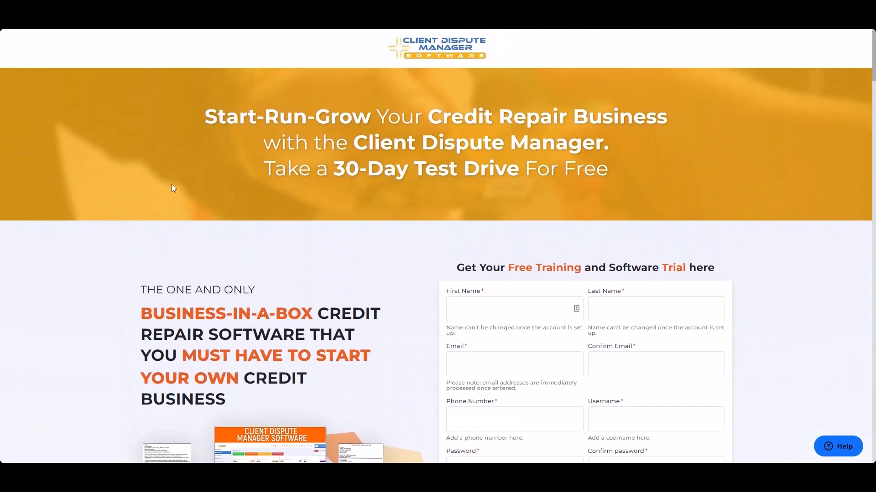
Look through the free-trial landing page, from the registration form down to the training guides and dispute letter resources
scroll(172, 187, down, 3)
scroll(173, 189, down, 2)
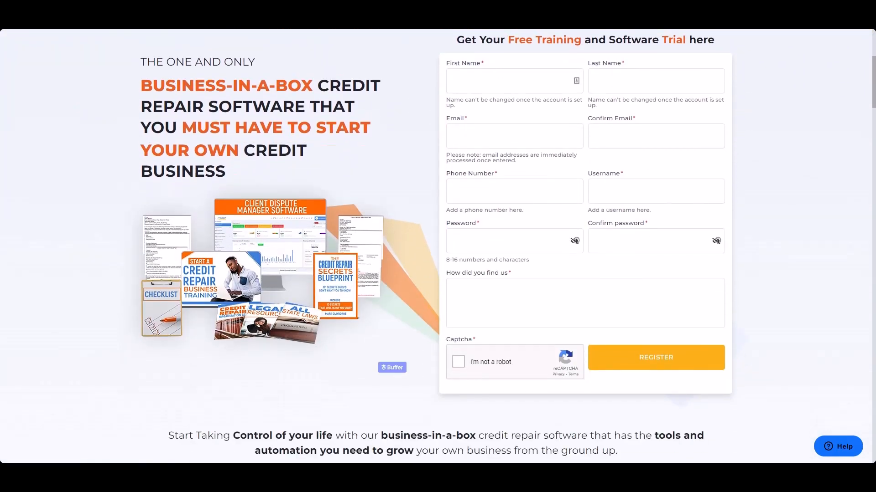
scroll(172, 188, up, 5)
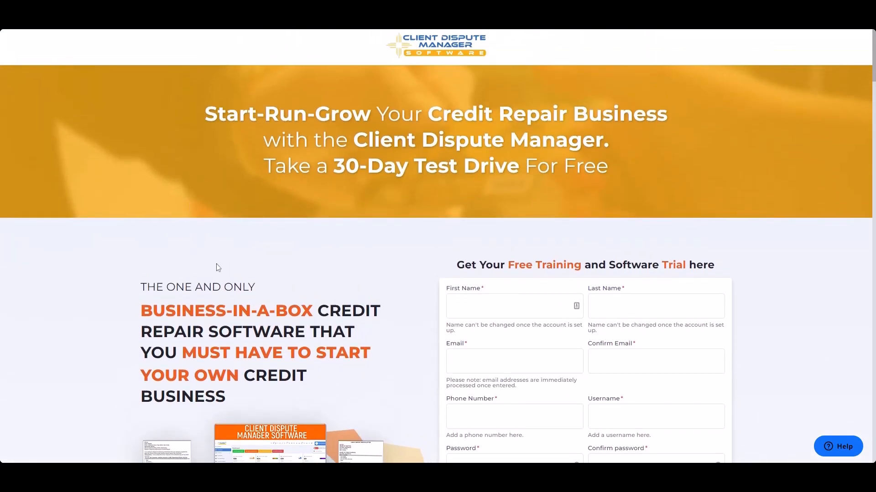
scroll(216, 261, down, 4)
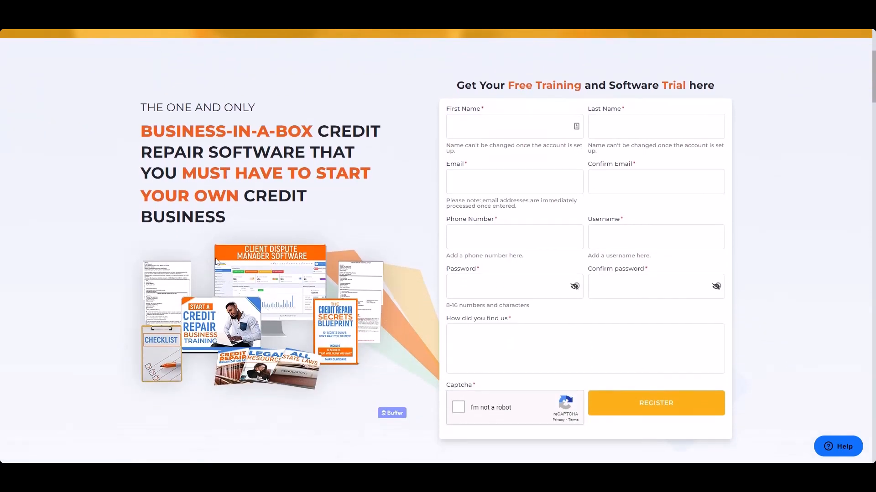
scroll(216, 261, down, 1)
scroll(216, 261, down, 9)
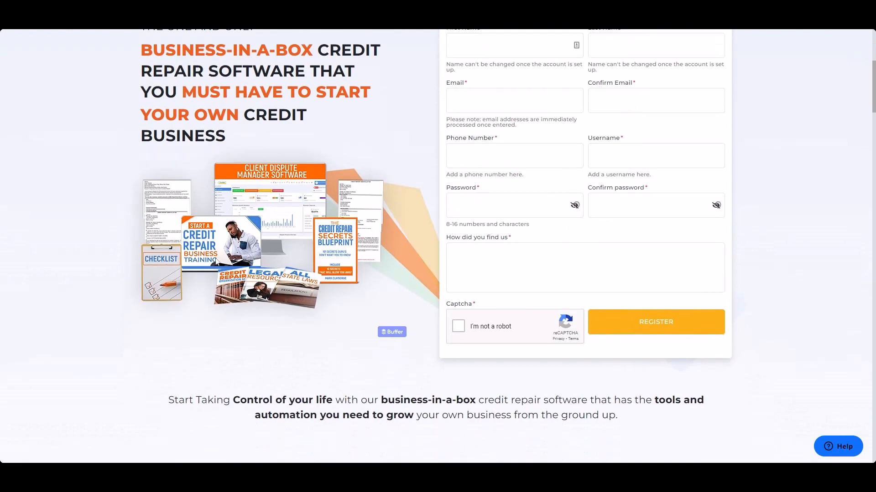
scroll(216, 259, down, 10)
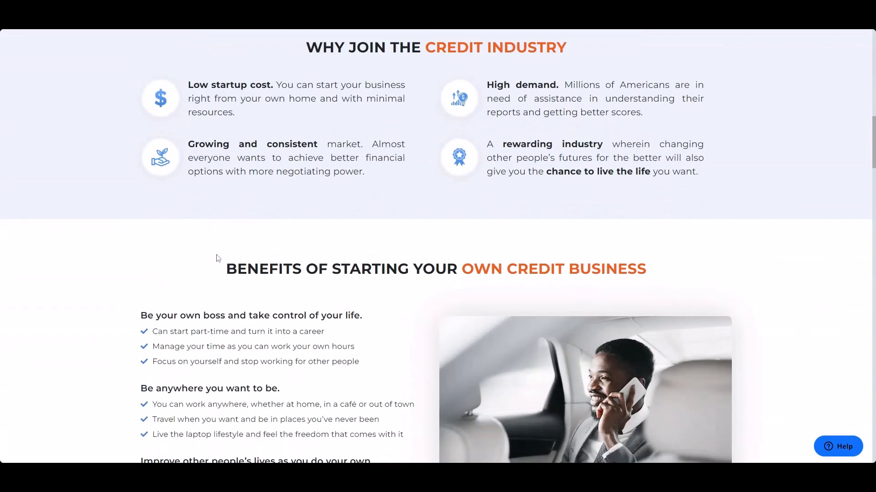
scroll(221, 259, down, 10)
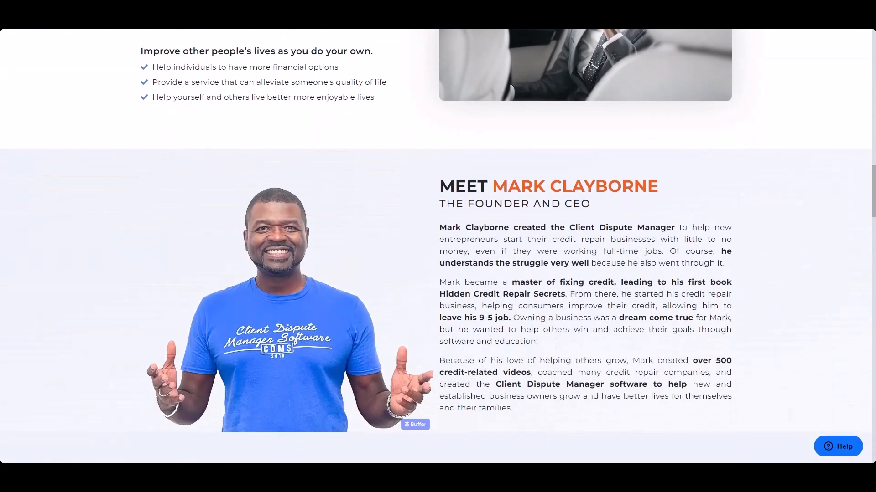
scroll(224, 259, down, 13)
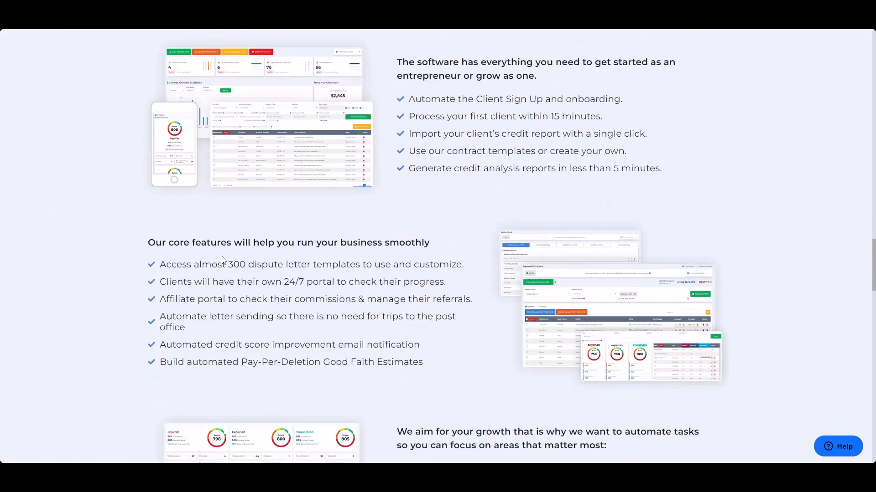
scroll(225, 264, down, 6)
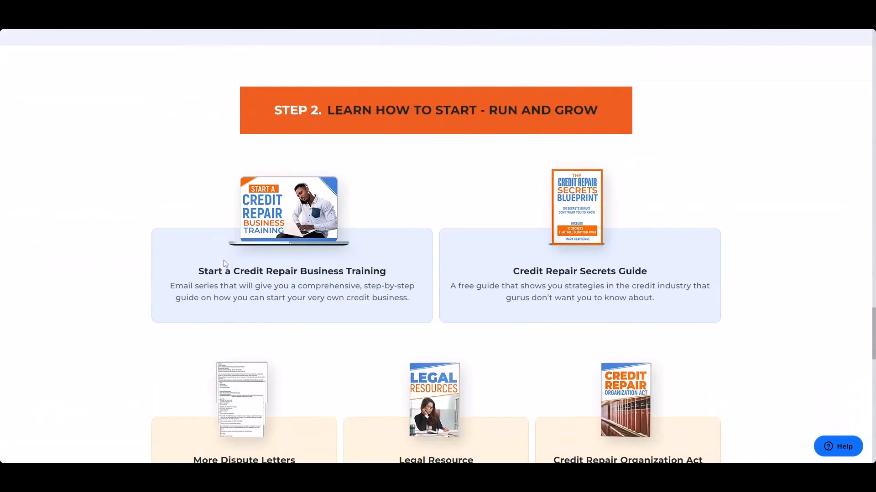
scroll(225, 263, down, 2)
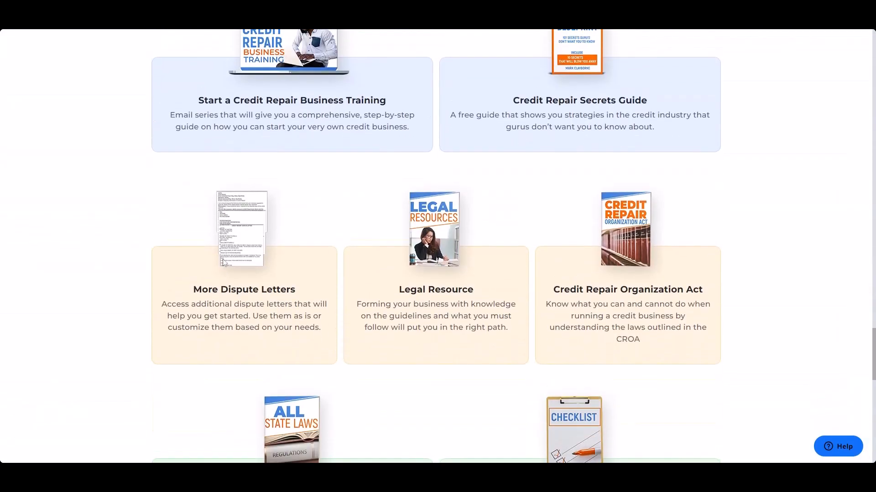
scroll(224, 263, up, 2)
scroll(225, 263, down, 1)
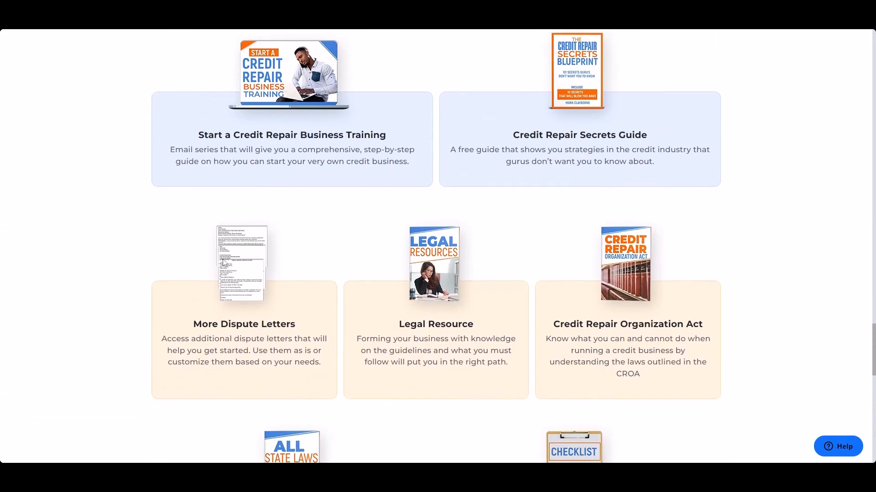
scroll(225, 263, up, 1)
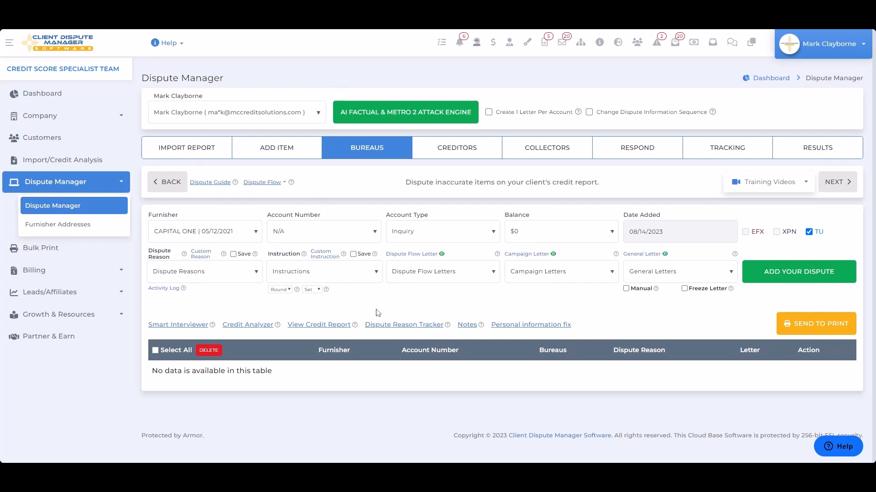
Open the Personal information fix letter and enter the reason "My name is not reporting correctly. Please fix it ASAP."
click(523, 332)
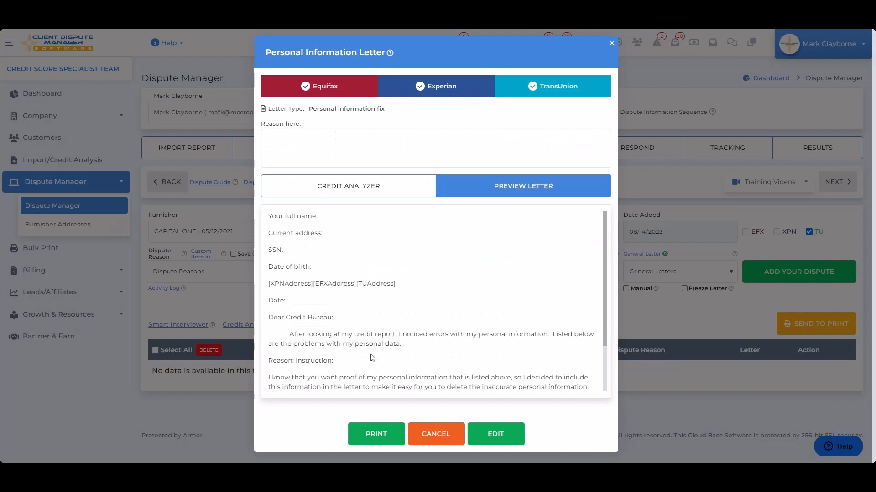
scroll(371, 357, down, 2)
scroll(371, 358, up, 2)
text(My )
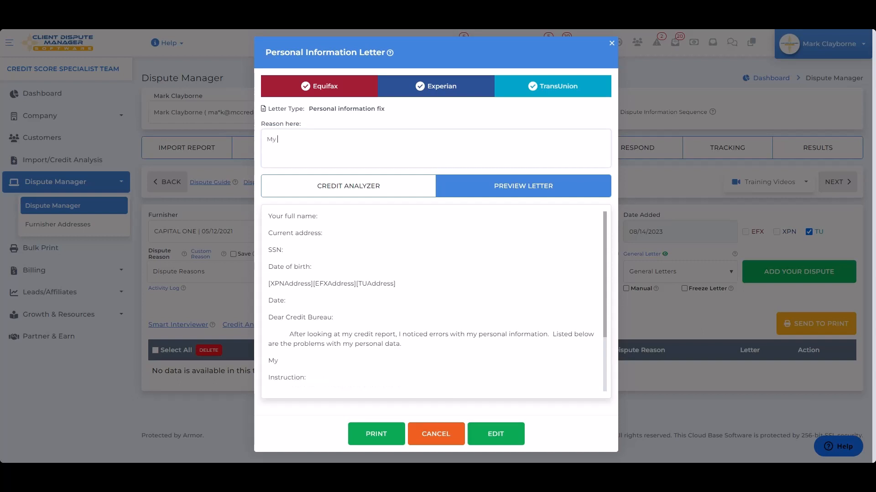
text(name is not reporting corr)
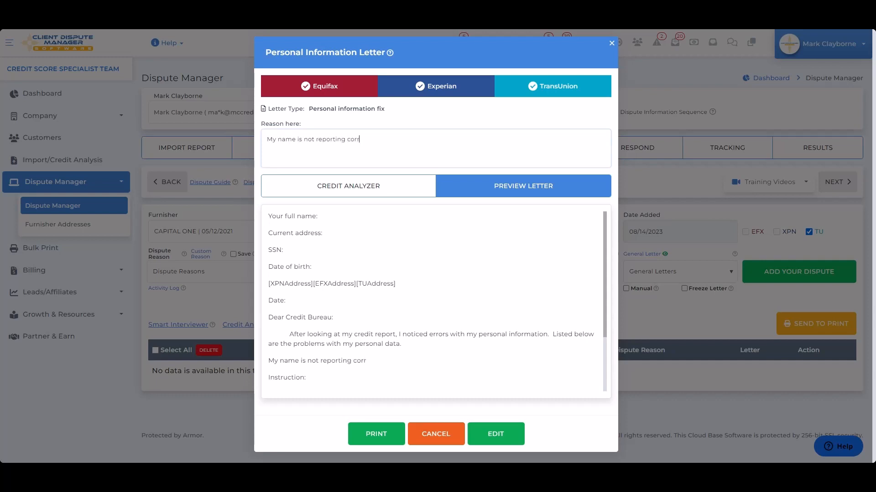
text(ectly. Please fix it A)
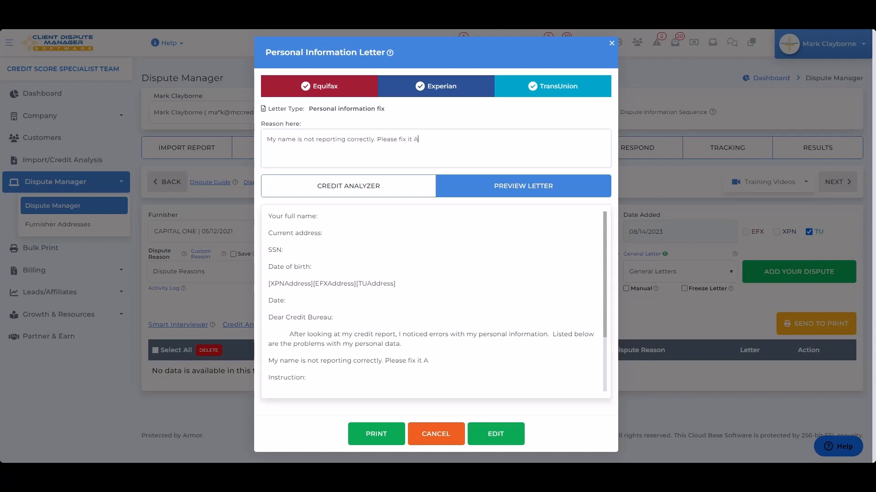
text(SAP. The date of bir)
Add to the letter's reason: "The date of birth is wrong. I need it corrected."
key(BackSpace)
key(BackSpace)
key(BackSpace)
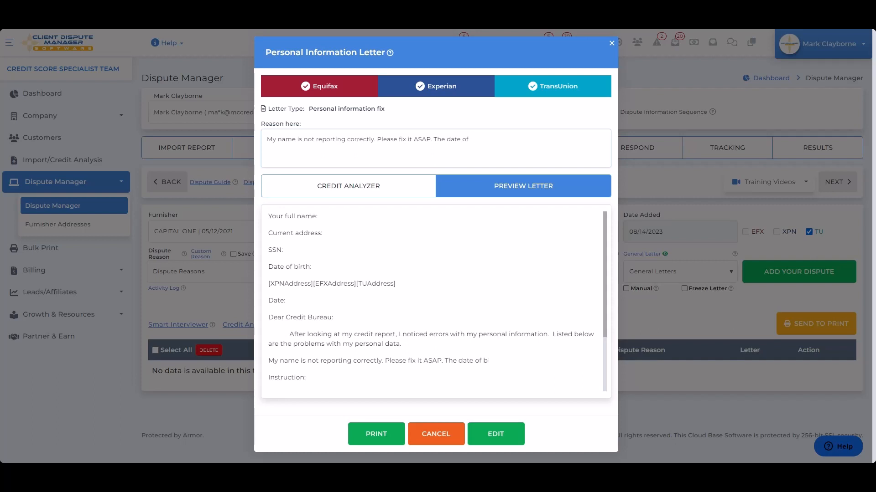
text(birth is wrong. I ne)
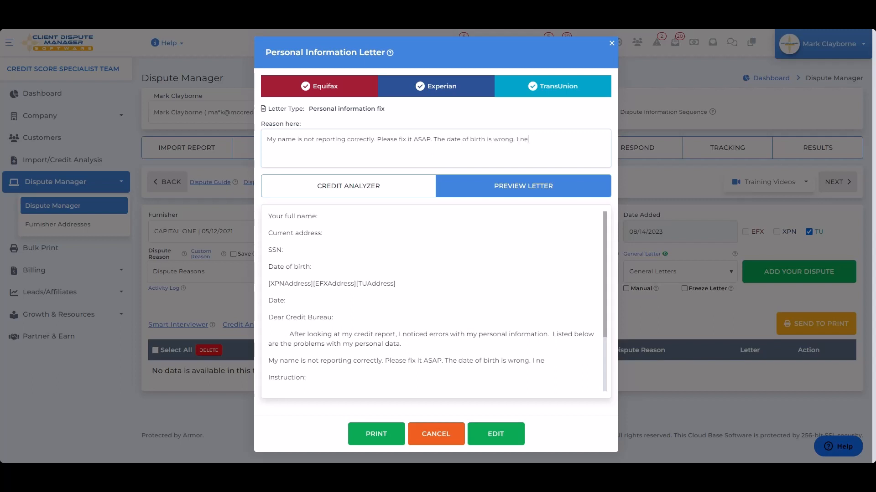
text(ed it corrected.)
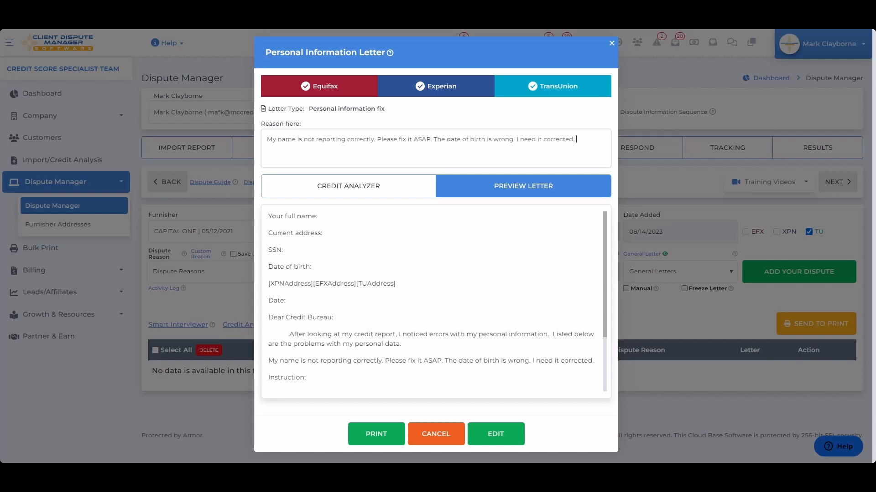
text( The)
Add to the letter's reason: "The phone numbers you have on file is not correct or old."
key(BackSpace)
text(he phone number)
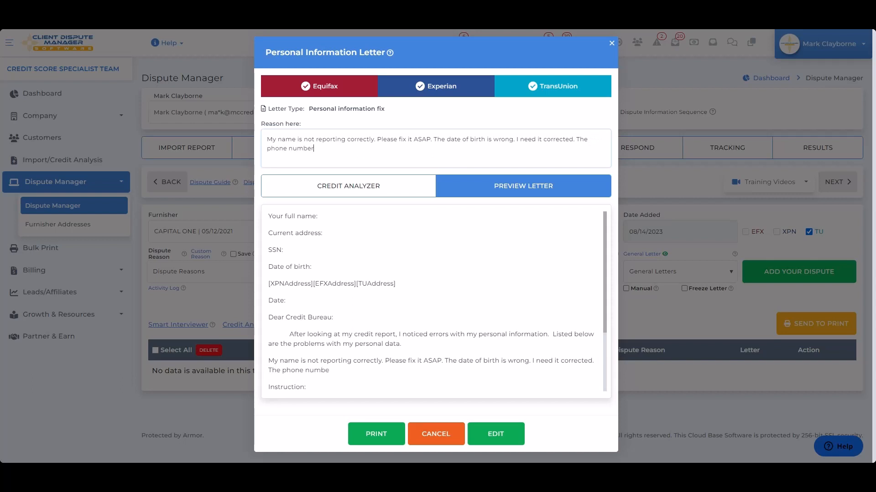
text(s you have on file is no)
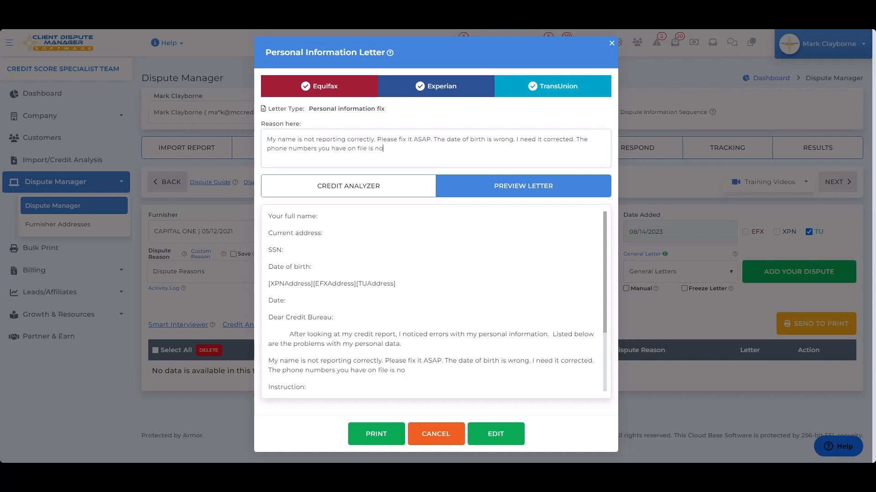
text(t correct or old. The pa)
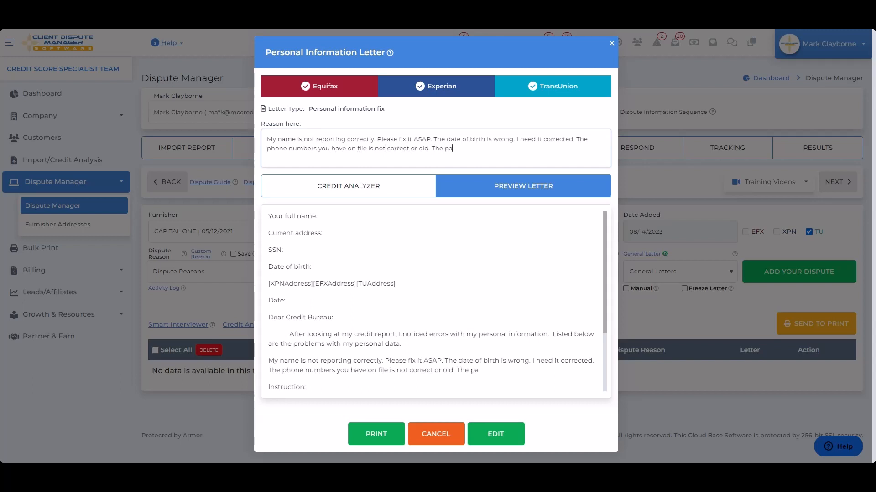
text(st address is inaccurat)
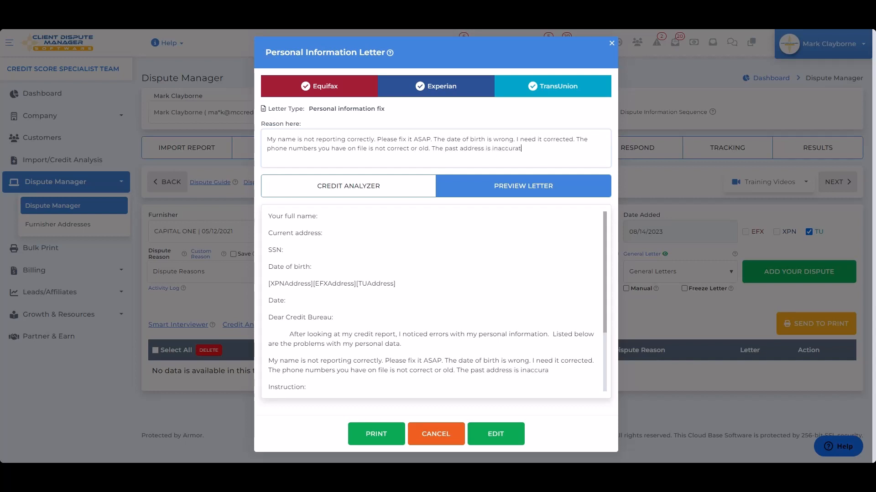
text(e. Please remove ASA)
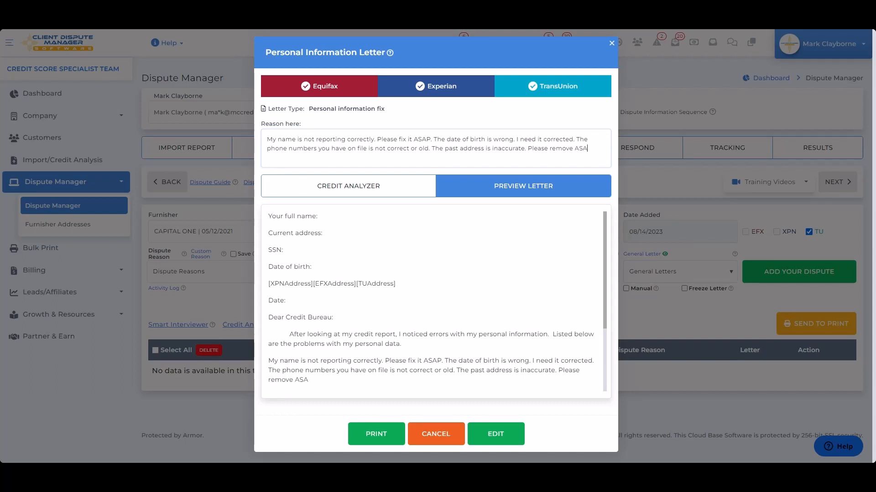
text(P.)
Finish the reason with "The past address is inaccurate. Please remove ASAP" and print the personal information letter
click(377, 436)
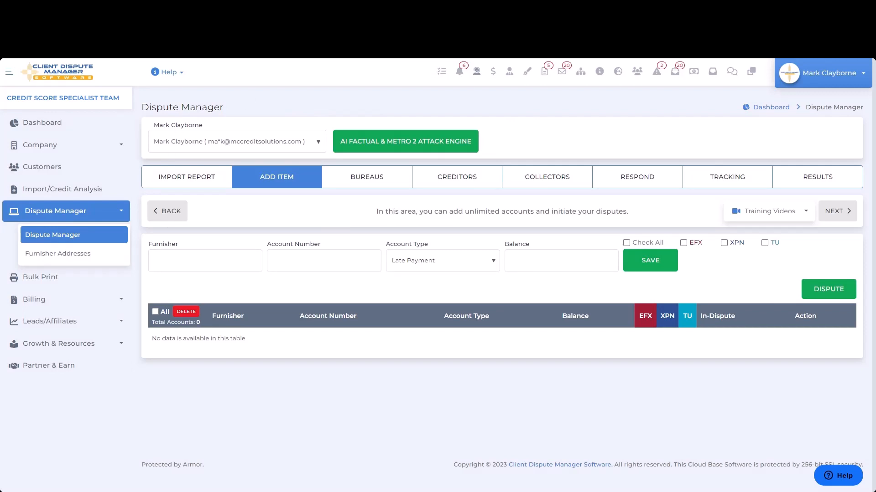
Switch to the AI Factual & Metro 2 Attack Engine and choose Personal Fast Correction under Factual & Consumer Law Attacks
click(370, 147)
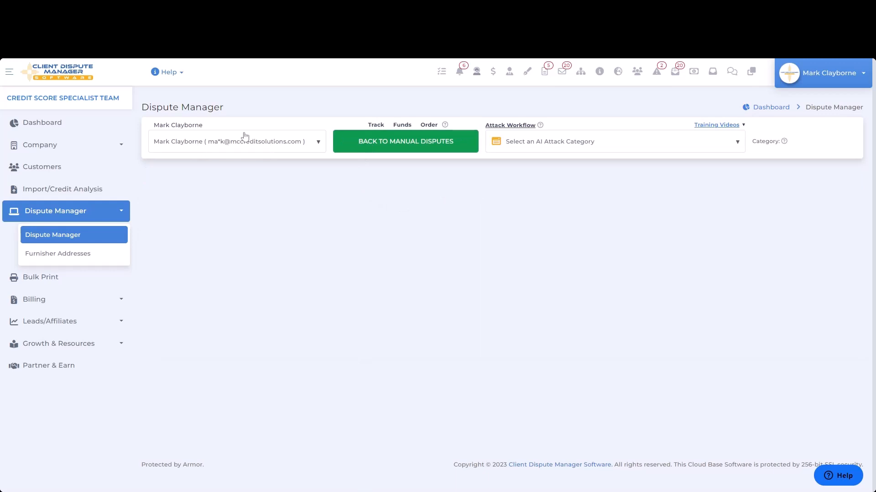
click(524, 146)
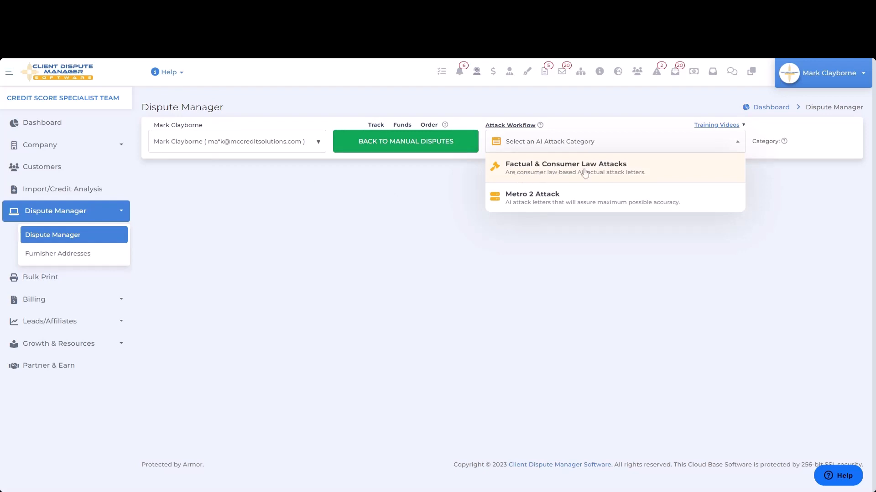
click(533, 172)
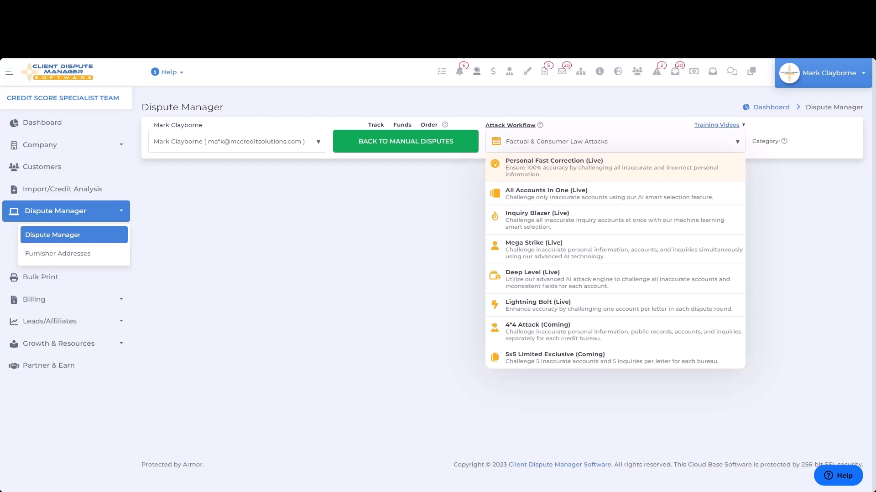
click(611, 168)
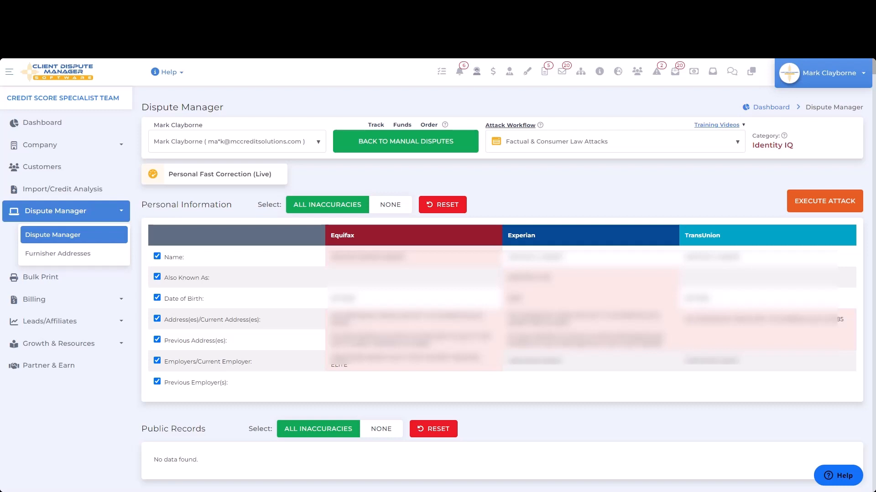
Execute the Personal Fast Correction attack on the selected personal information and open the Bulk Print list
click(811, 205)
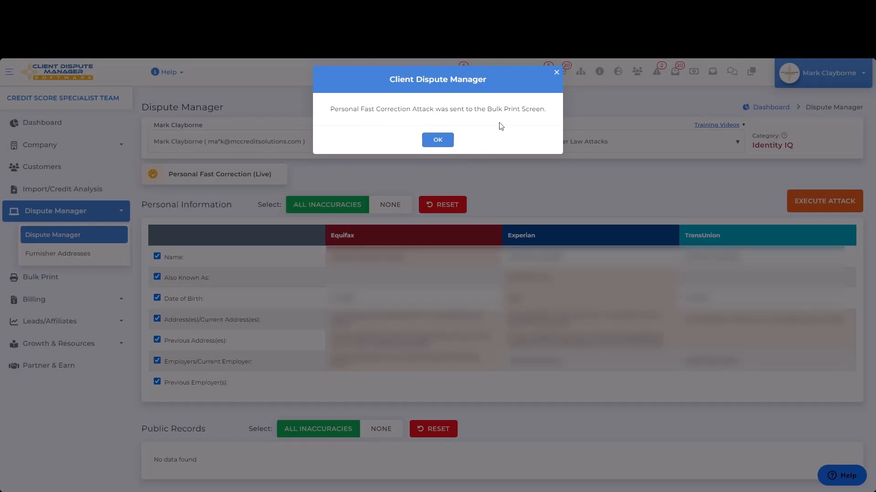
click(438, 140)
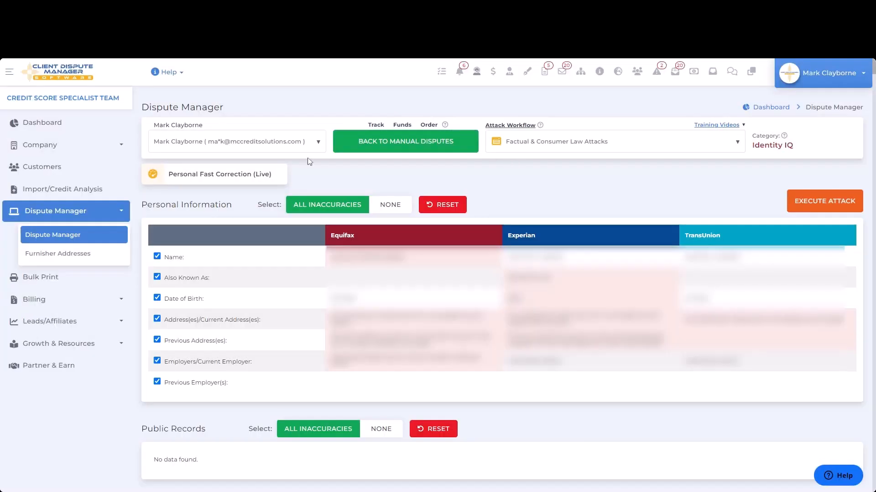
click(33, 283)
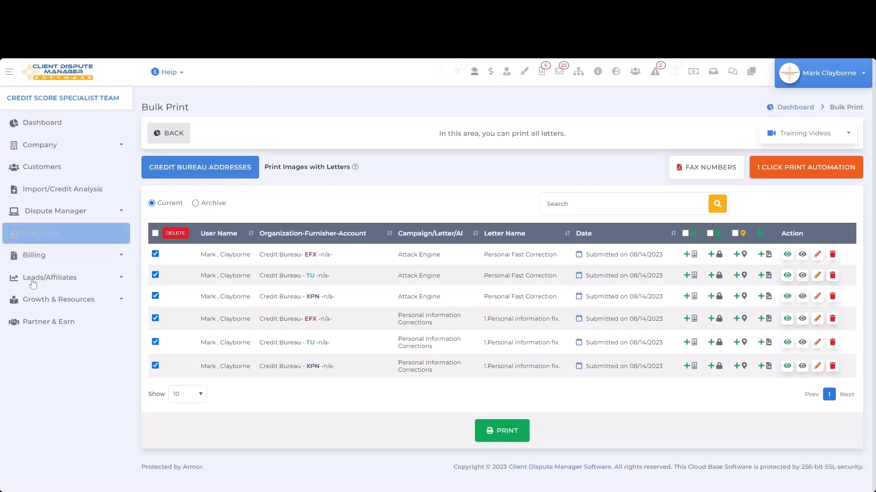